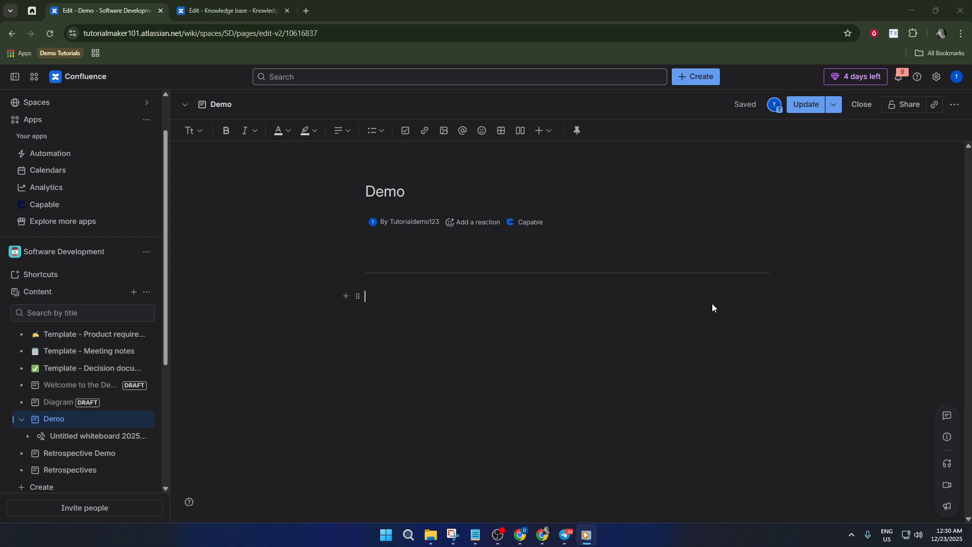
# Insert a three-column table below the divider and give its first column a blue background
pyautogui.click(502, 131)
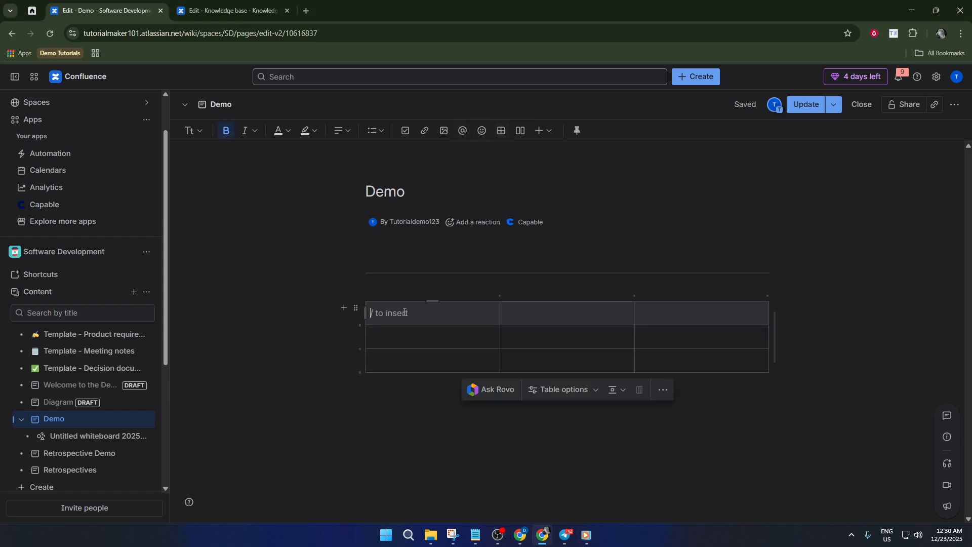
pyautogui.click(430, 302)
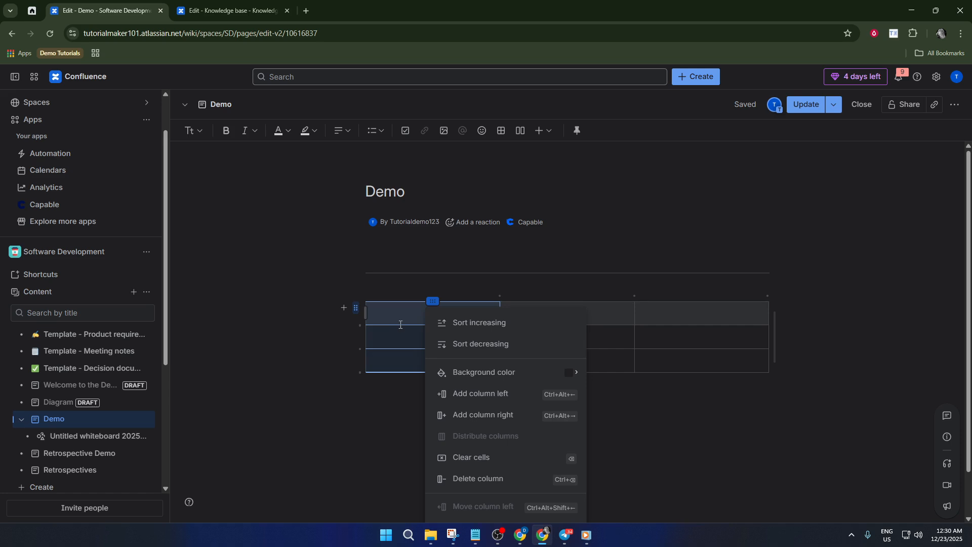
pyautogui.moveTo(517, 380)
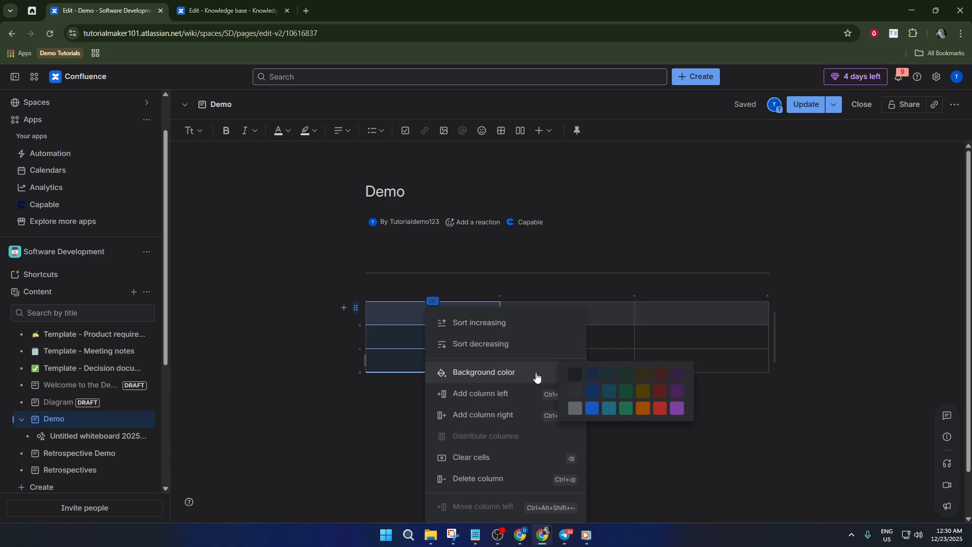
pyautogui.scroll(-1, 521, 373)
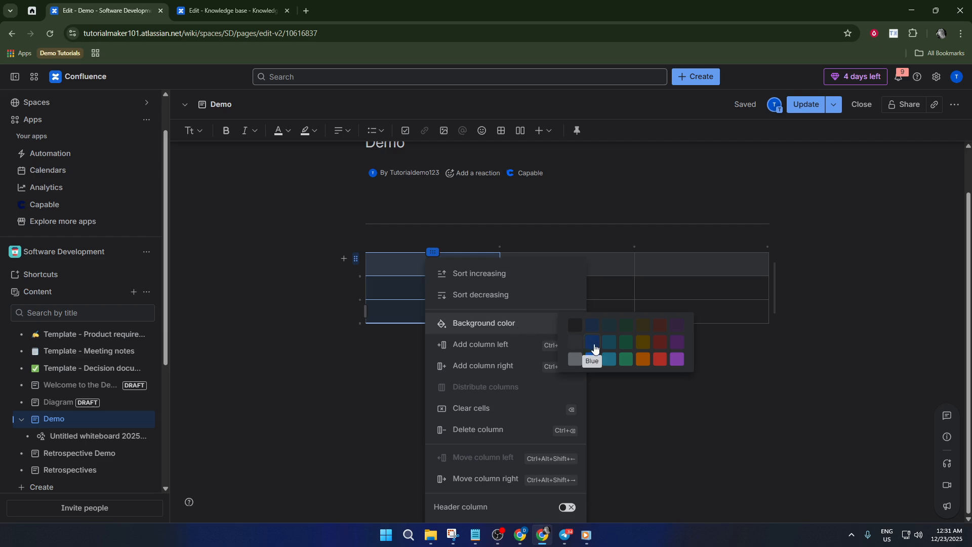
pyautogui.click(594, 347)
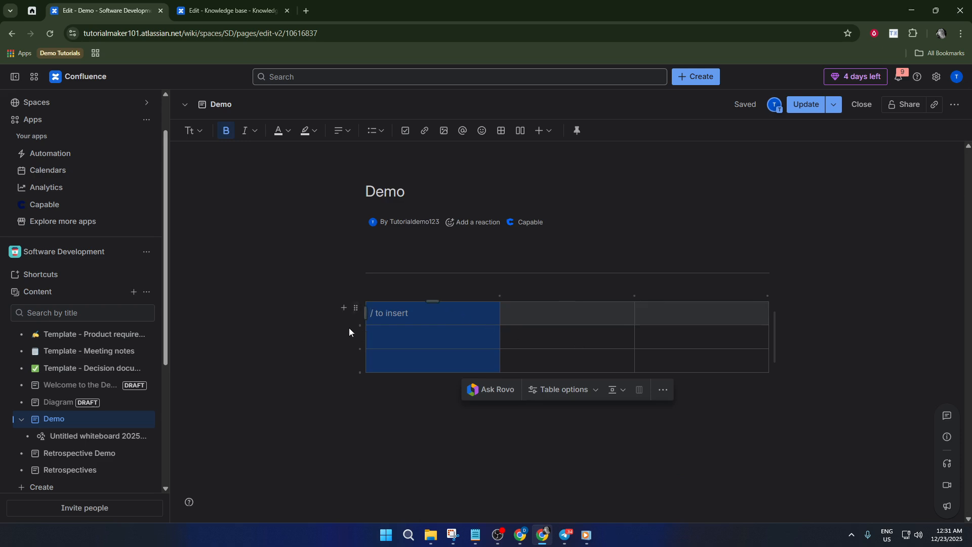
# Set the background color of the table's header row to yellow
pyautogui.click(363, 313)
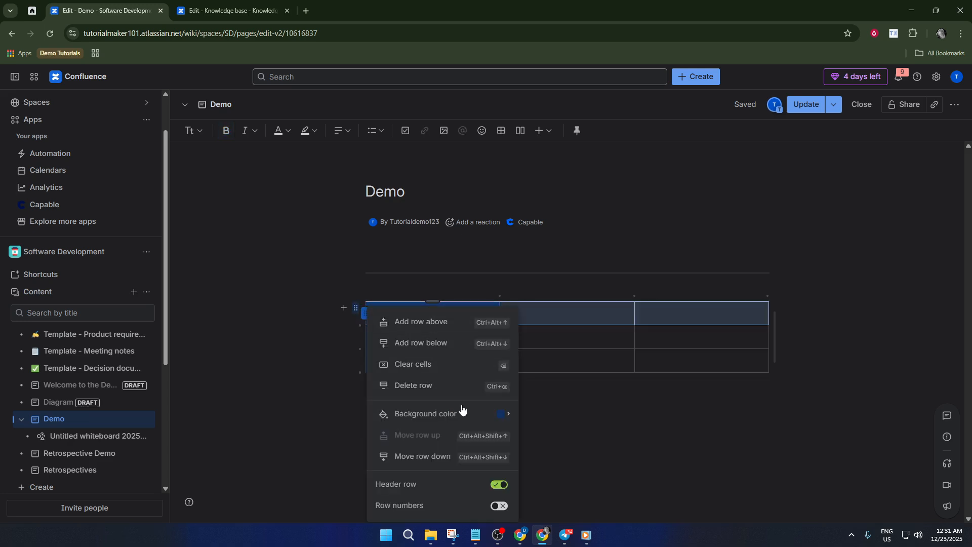
pyautogui.moveTo(462, 417)
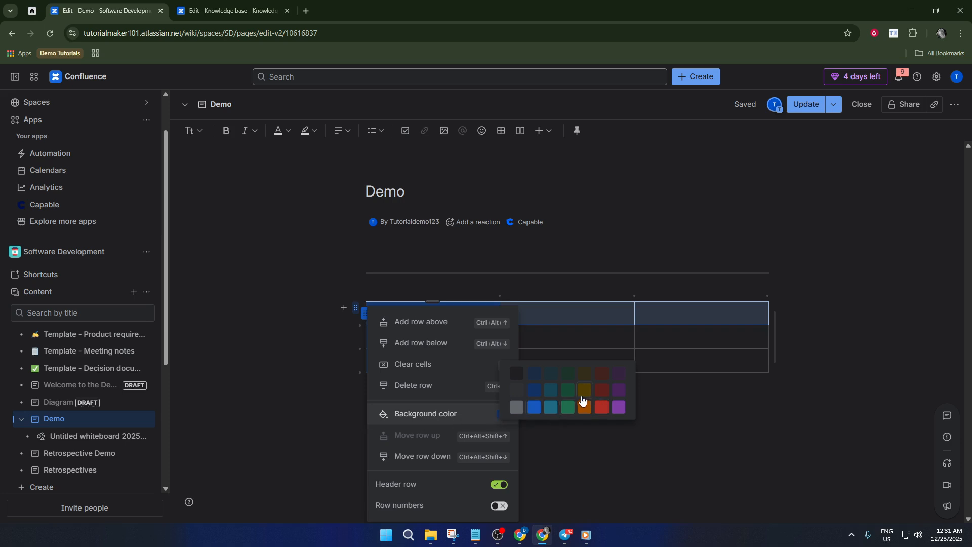
pyautogui.click(584, 396)
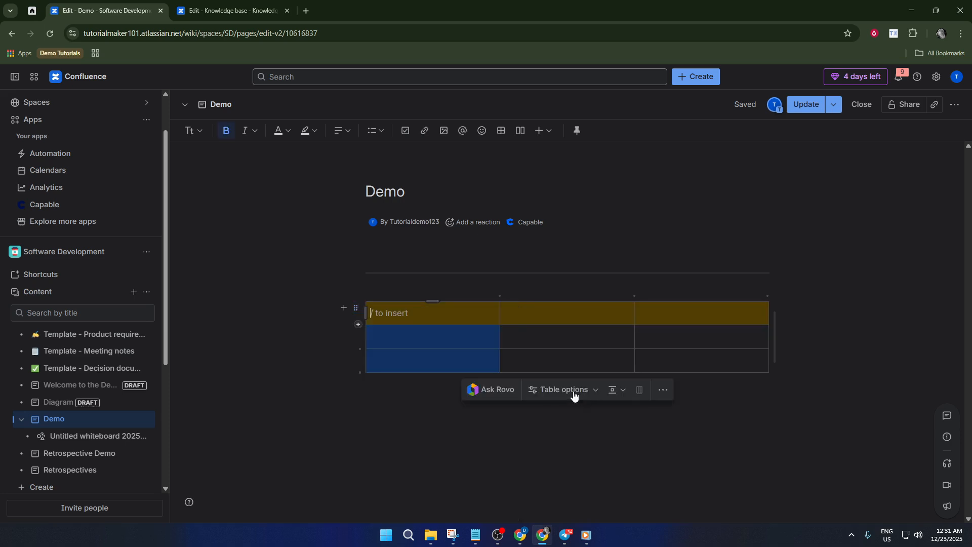
# Insert five additional rows into the table, directly below its third row
pyautogui.click(559, 331)
pyautogui.click(359, 372)
pyautogui.click(359, 372)
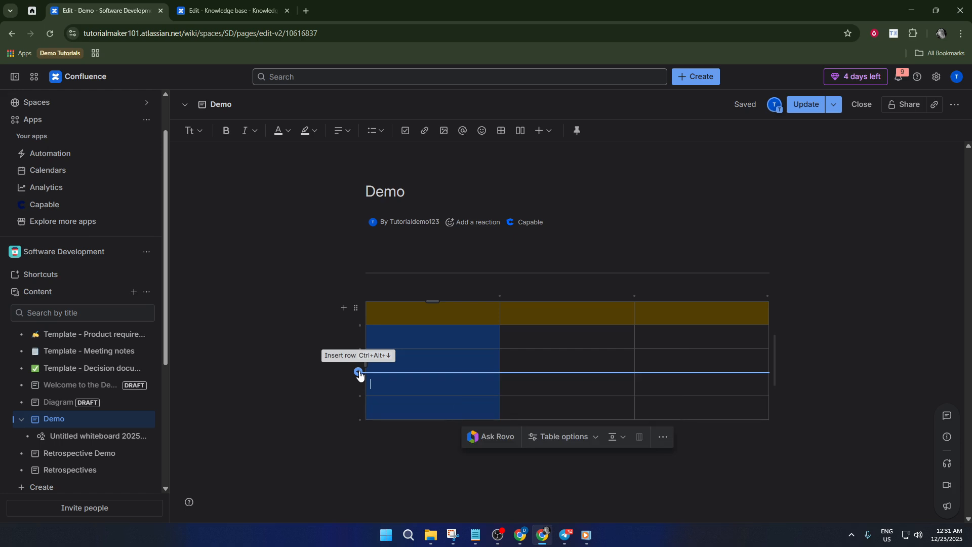
pyautogui.click(359, 372)
pyautogui.click(359, 372)
pyautogui.click(359, 372)
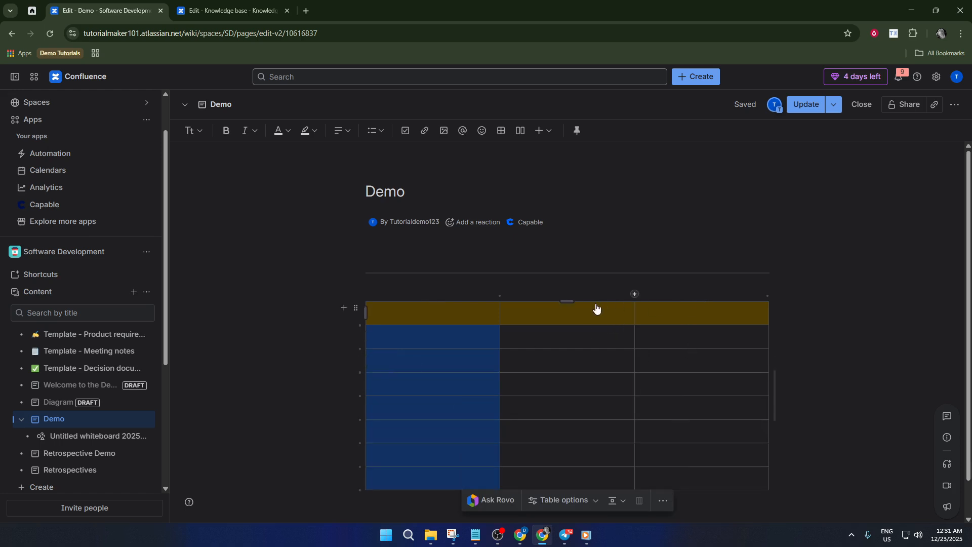
# Set the background color of the table's second column to the medium red shade
pyautogui.click(567, 300)
pyautogui.moveTo(587, 374)
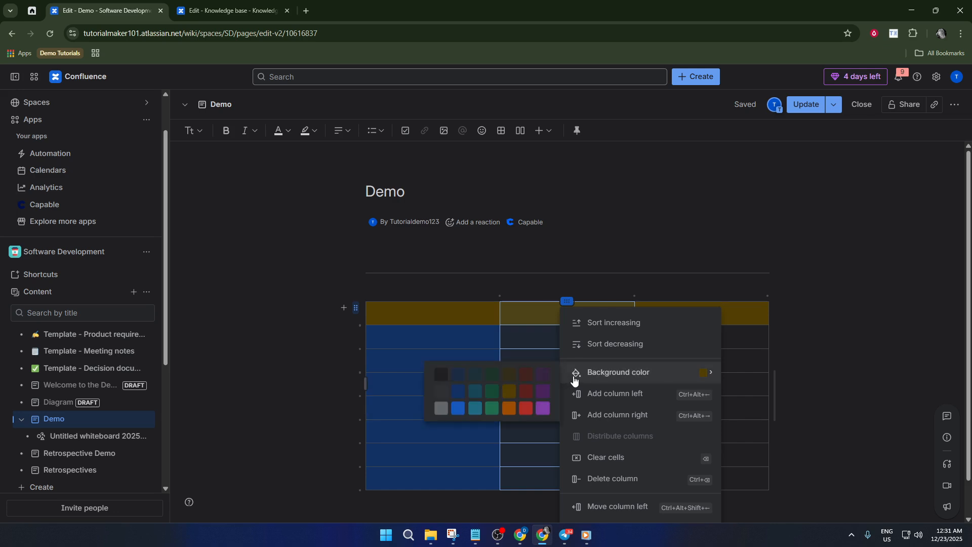
pyautogui.click(523, 398)
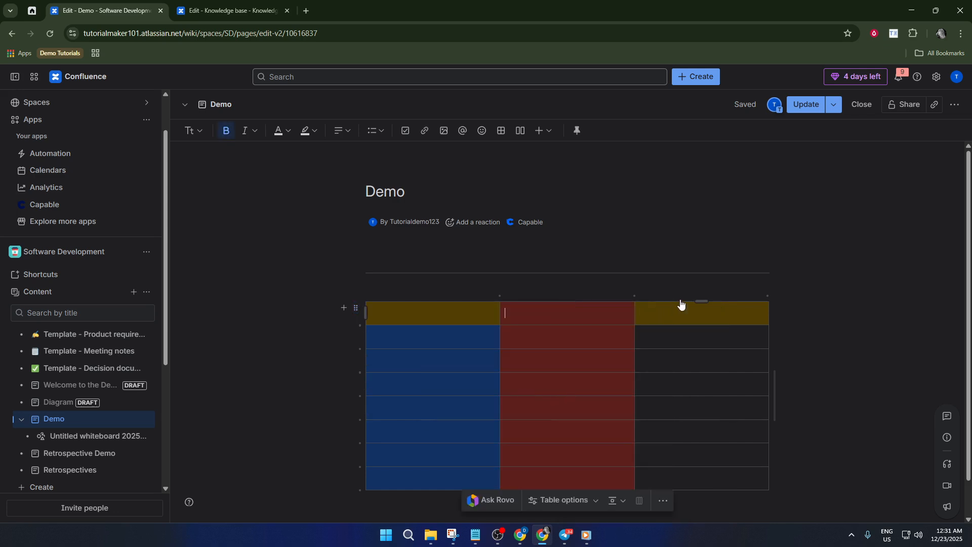
# Set the background color of the table's third column to the medium purple shade
pyautogui.click(702, 301)
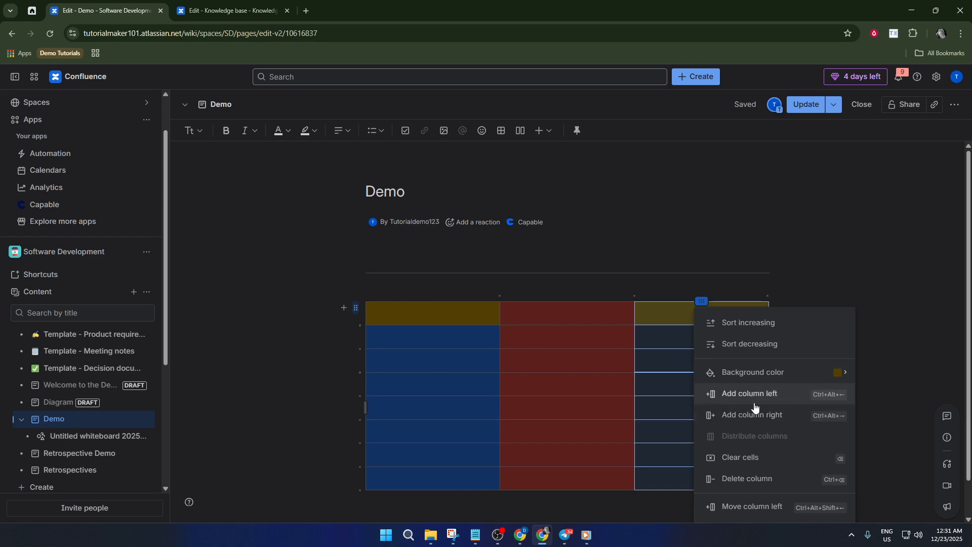
pyautogui.moveTo(769, 384)
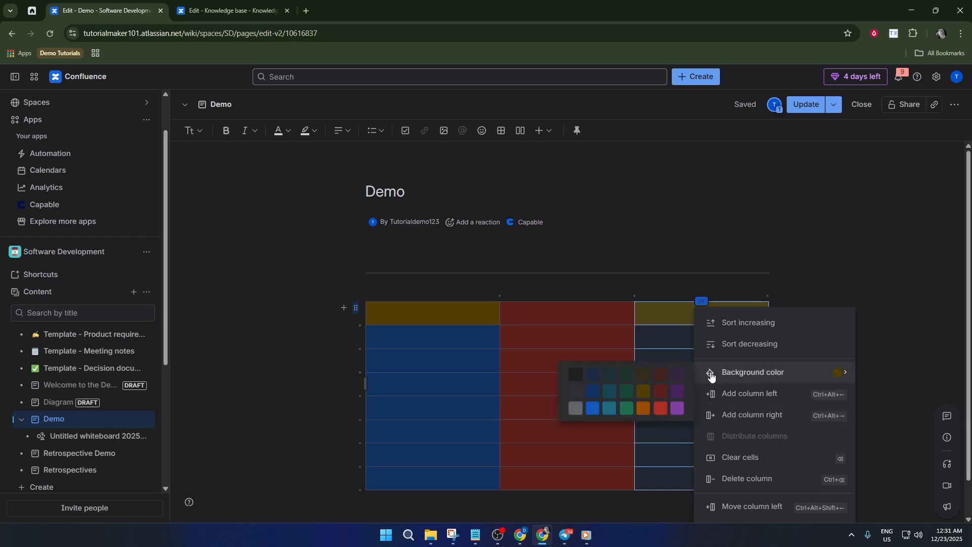
pyautogui.click(678, 393)
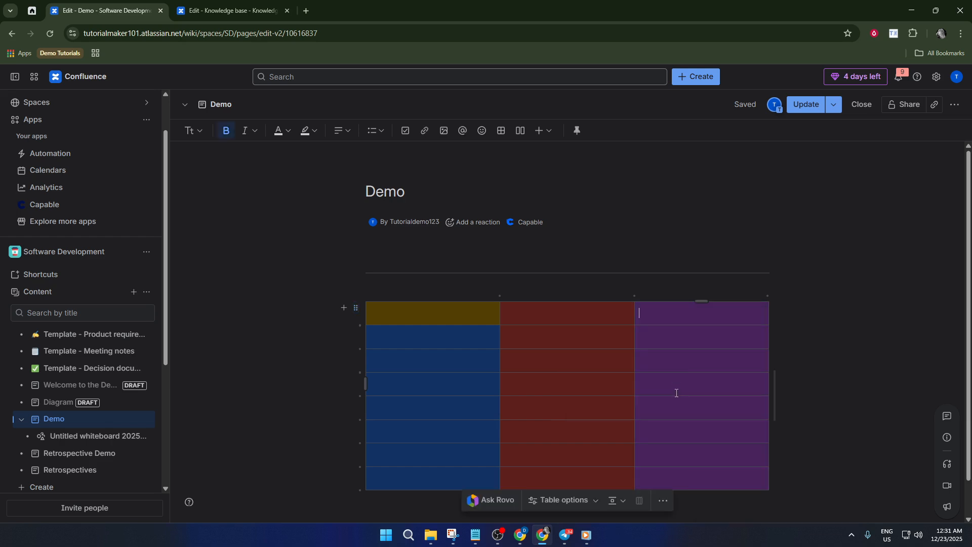
# Recolor the entire first column, including its header cell, with the darkest blue shade
pyautogui.click(485, 318)
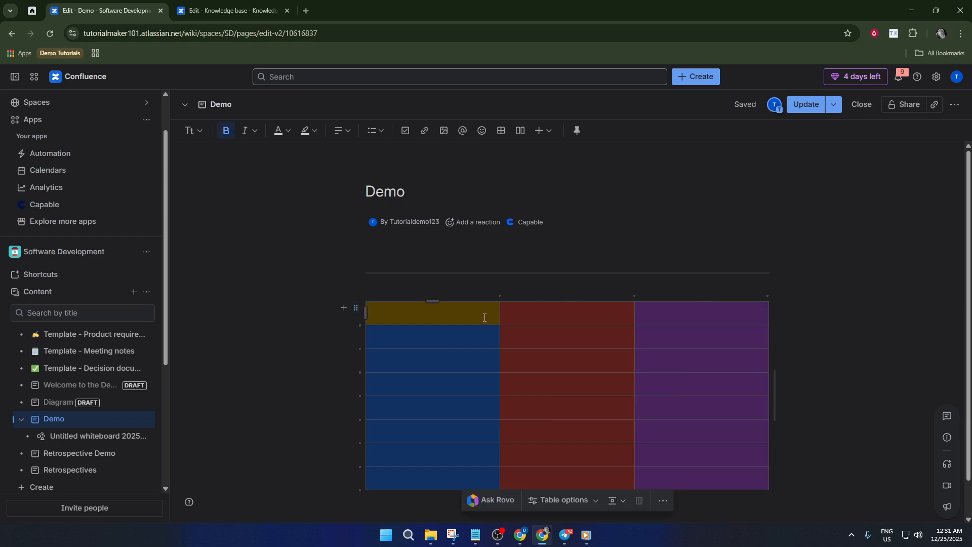
pyautogui.click(433, 301)
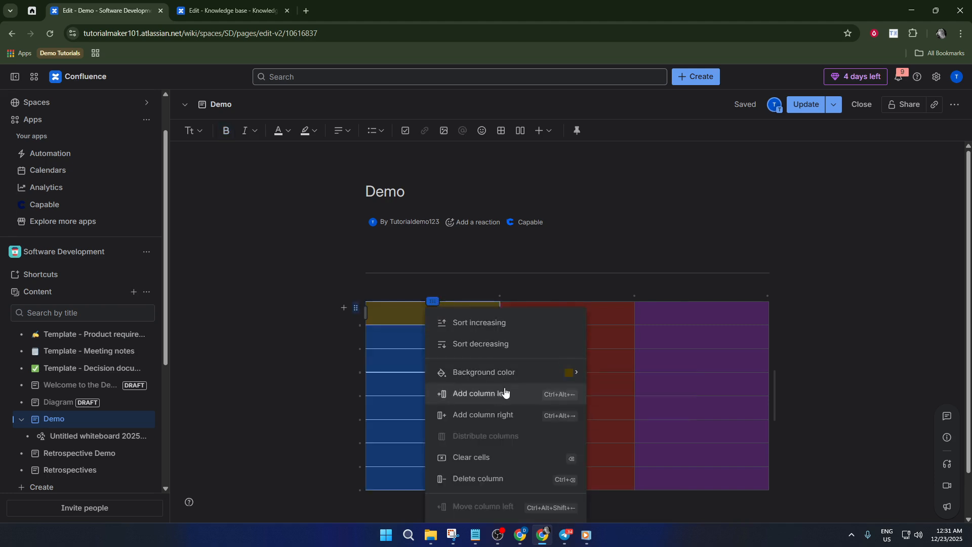
pyautogui.moveTo(569, 372)
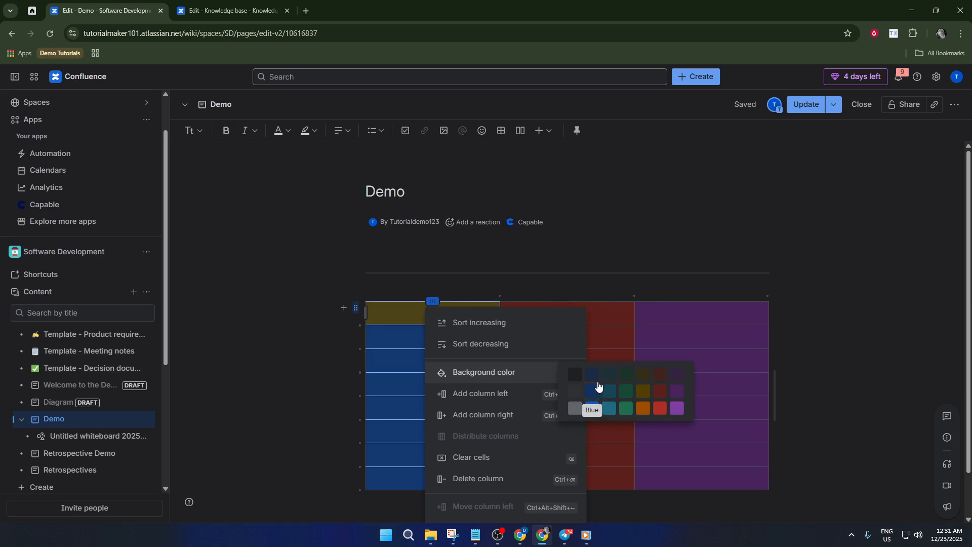
pyautogui.click(592, 375)
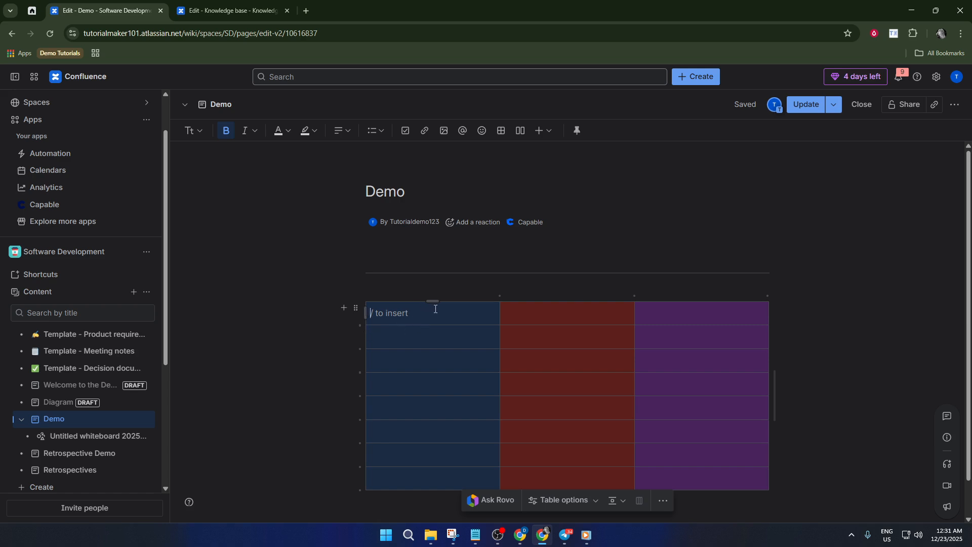
# Change the second column's background to the darkest green shade
pyautogui.click(567, 301)
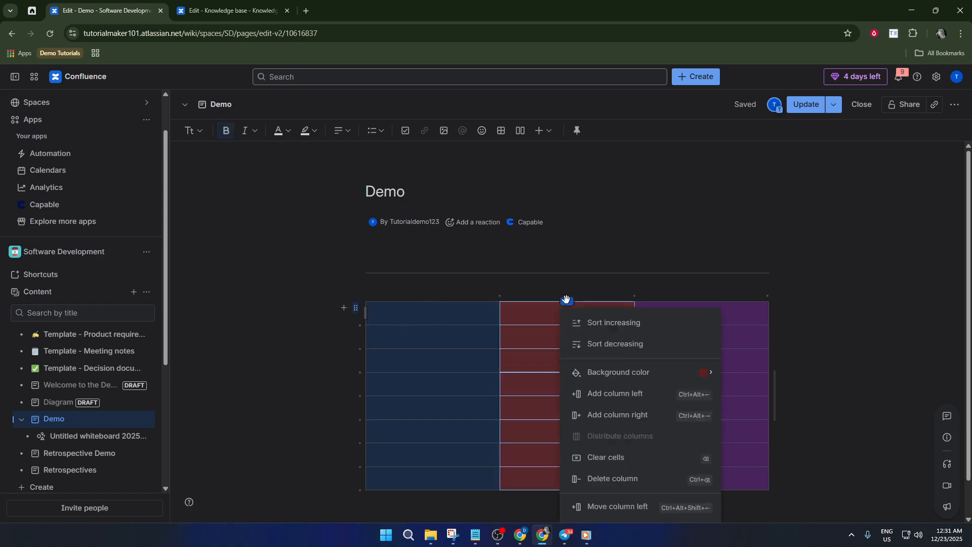
pyautogui.moveTo(613, 372)
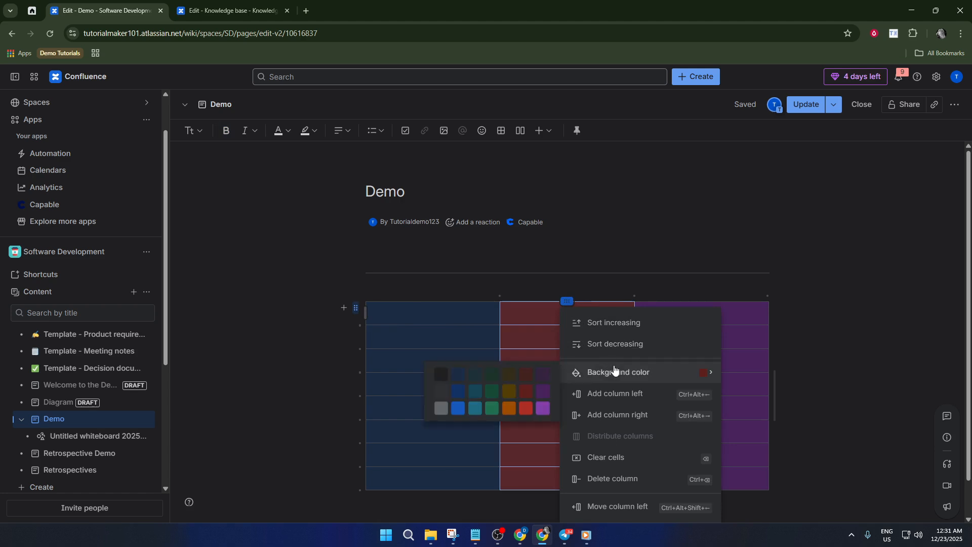
pyautogui.click(494, 375)
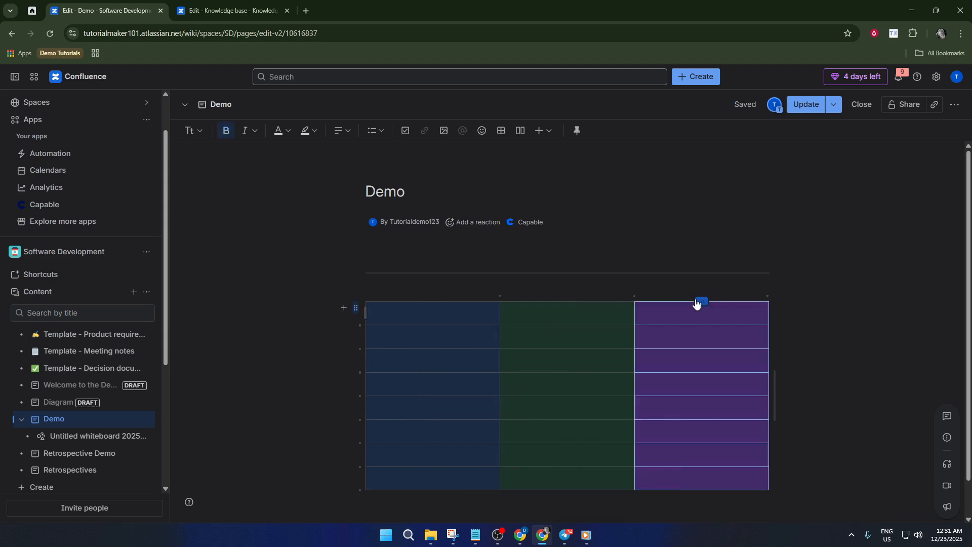
pyautogui.click(696, 301)
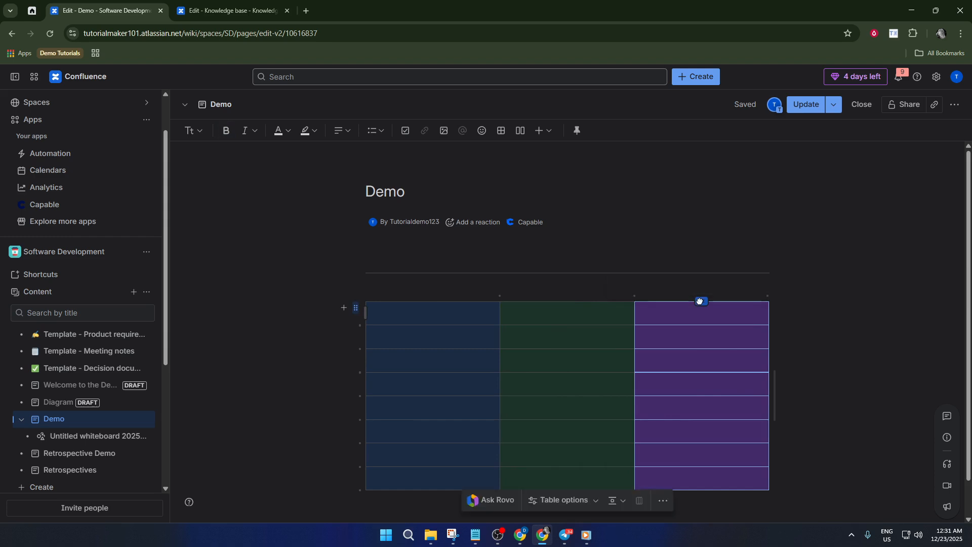
pyautogui.click(700, 301)
pyautogui.moveTo(735, 375)
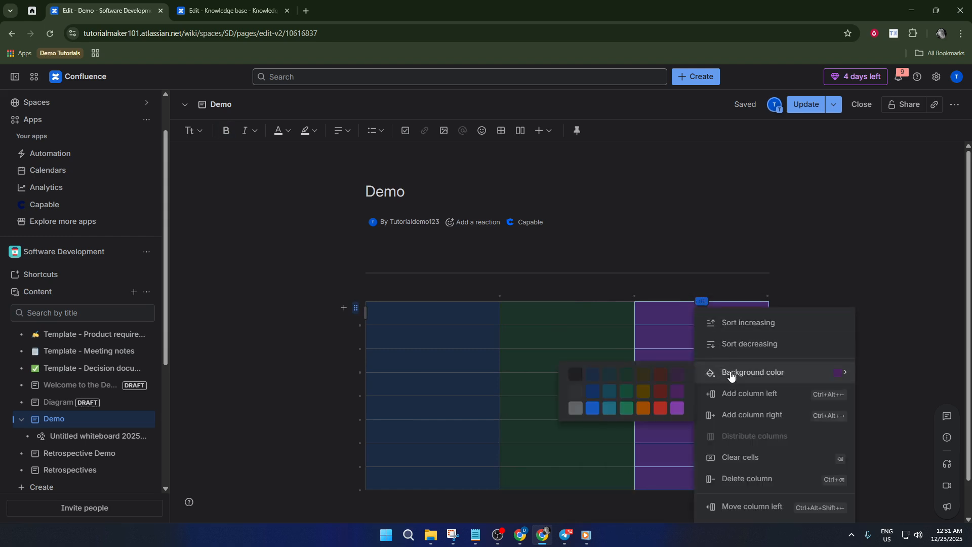
pyautogui.scroll(-1, 530, 423)
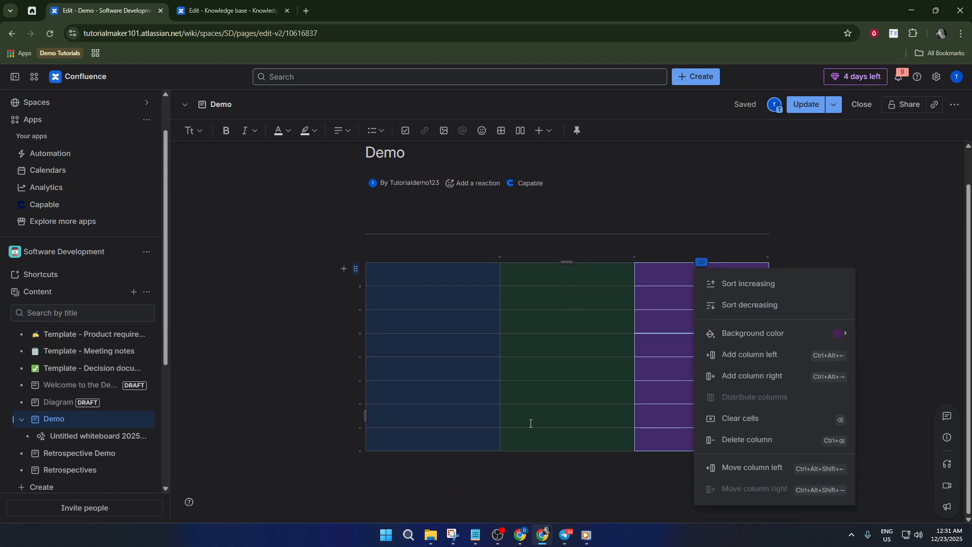
pyautogui.click(510, 481)
# On the empty line below the table, search the insertable elements for "color" and clear the search word
pyautogui.click(514, 475)
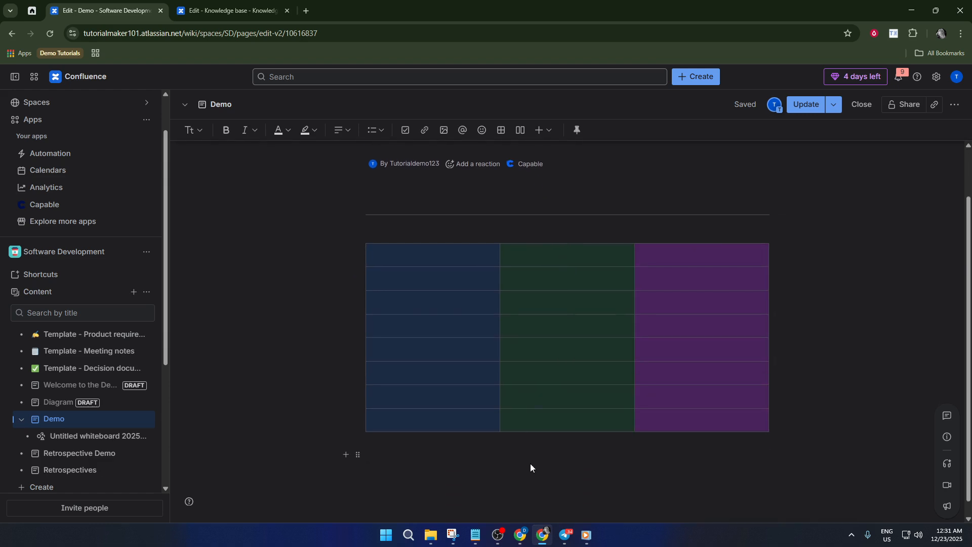
pyautogui.write('/color')
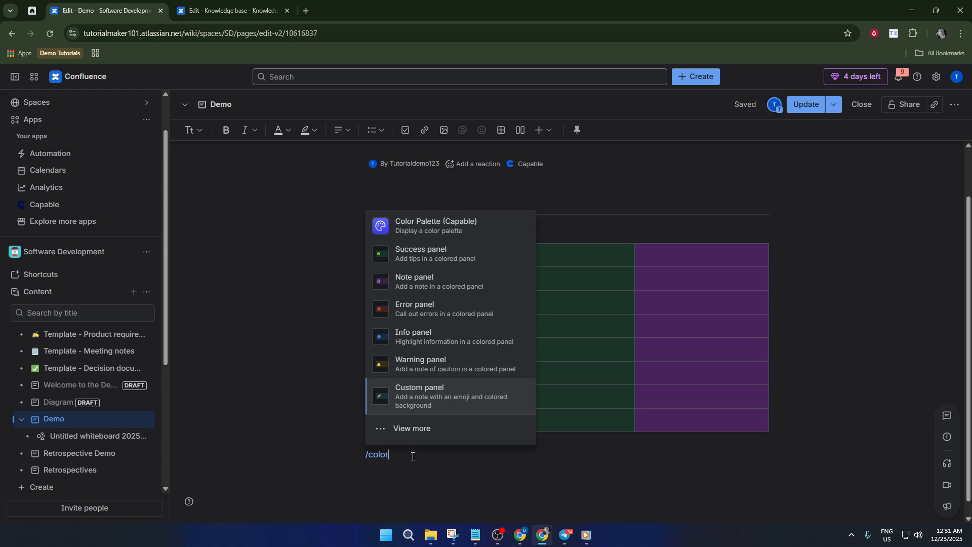
pyautogui.press('BackSpace')
pyautogui.press('BackSpace')
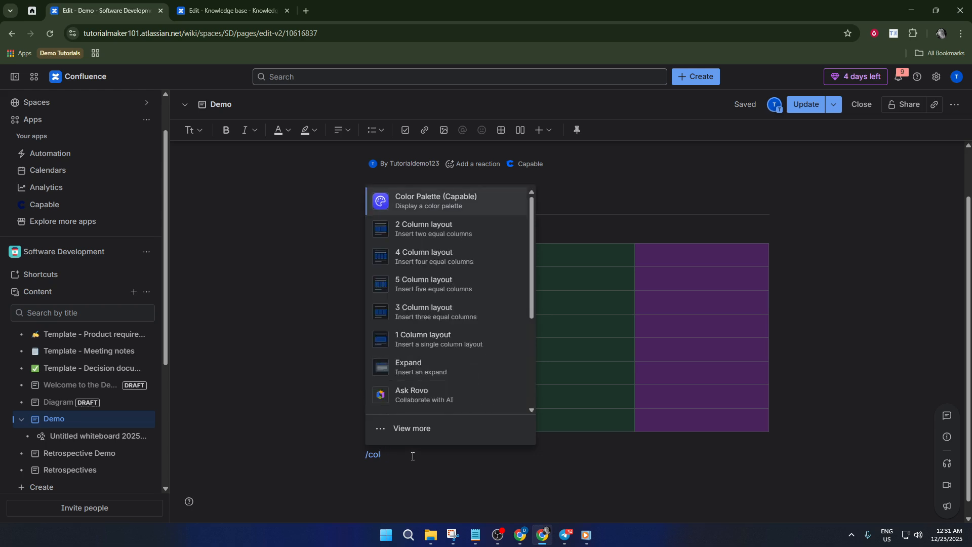
pyautogui.press('BackSpace')
pyautogui.press('BackSpace')
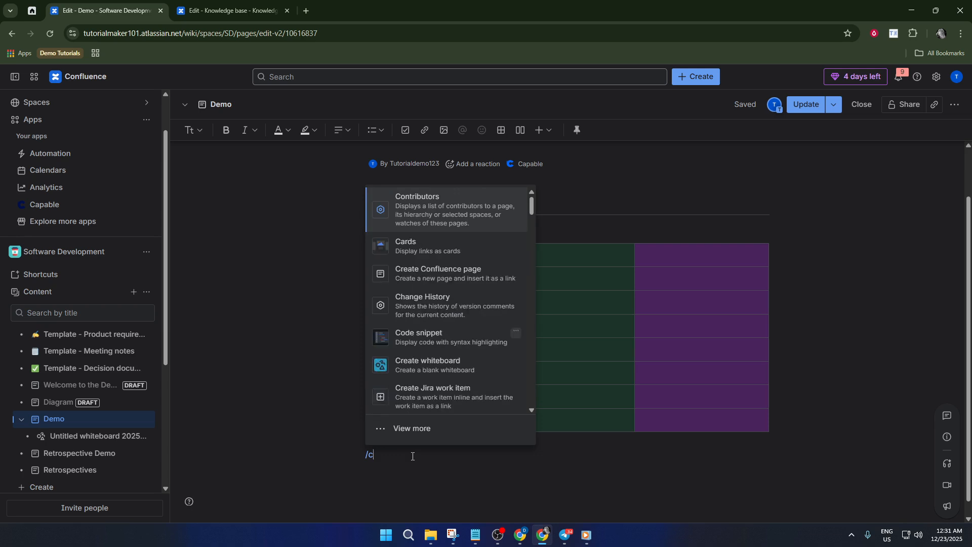
pyautogui.press('BackSpace')
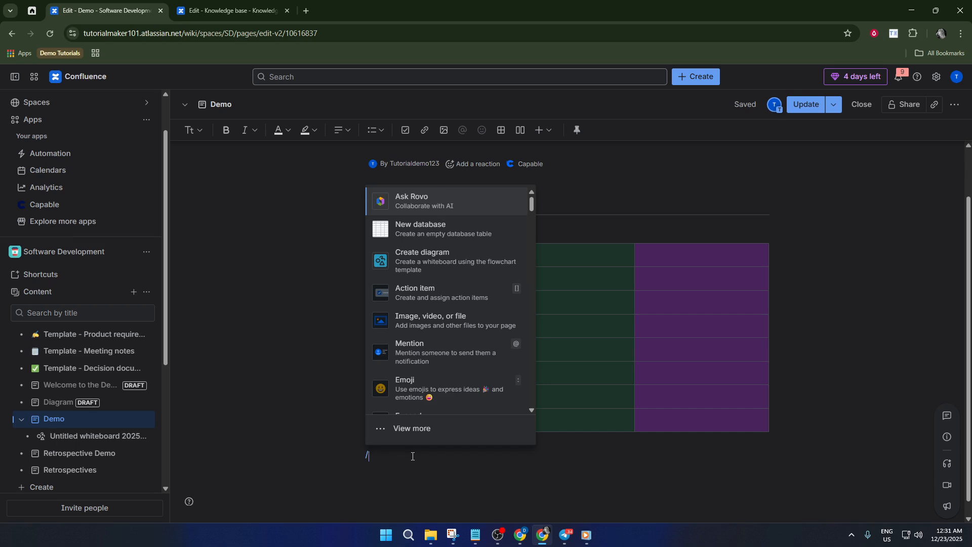
# Look up elements matching "color" again, open the full browser of insertable elements, and close it without inserting anything
pyautogui.write('cp;')
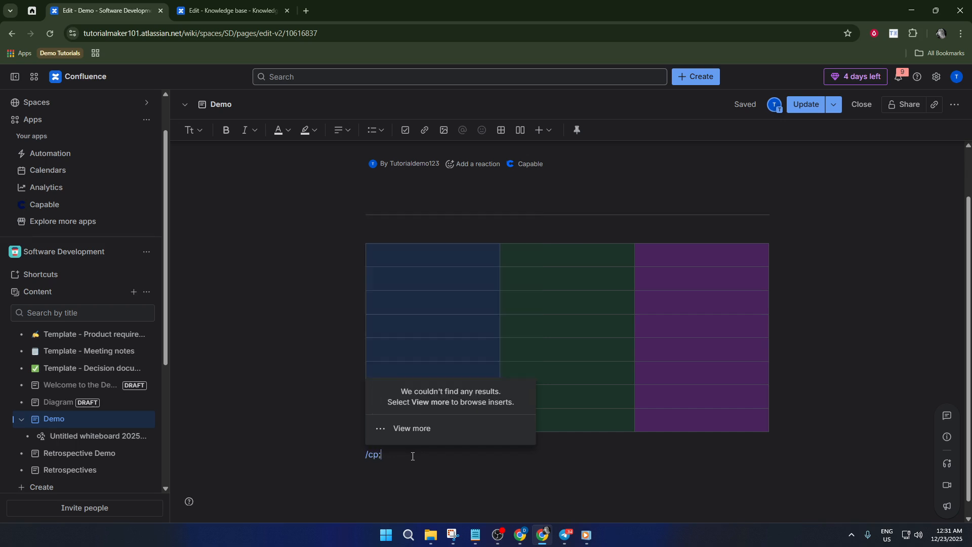
pyautogui.press('BackSpace')
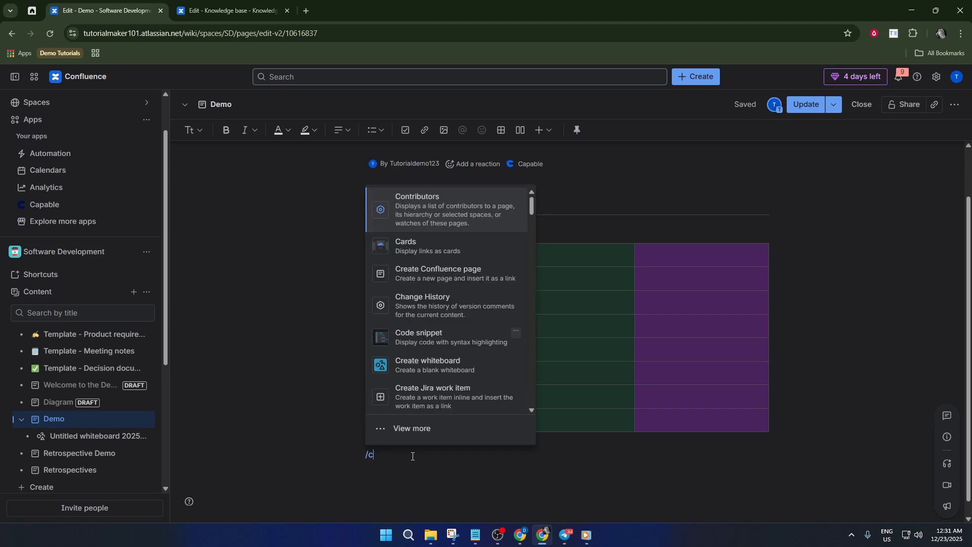
pyautogui.write('ol')
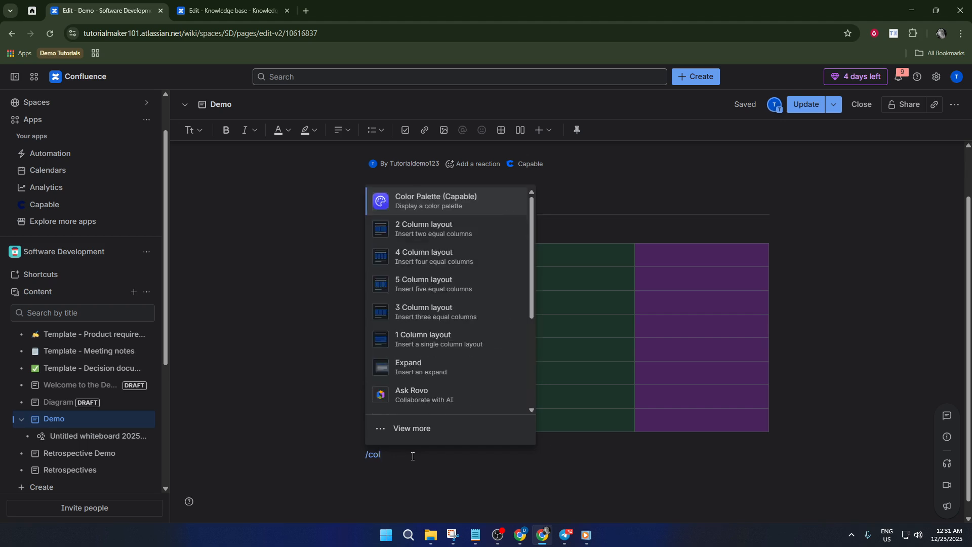
pyautogui.write('o')
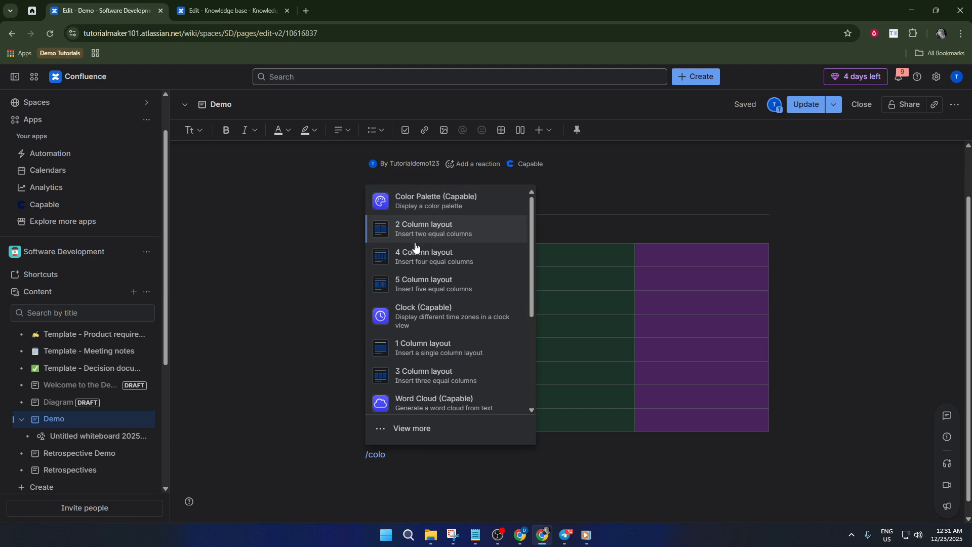
pyautogui.write('r')
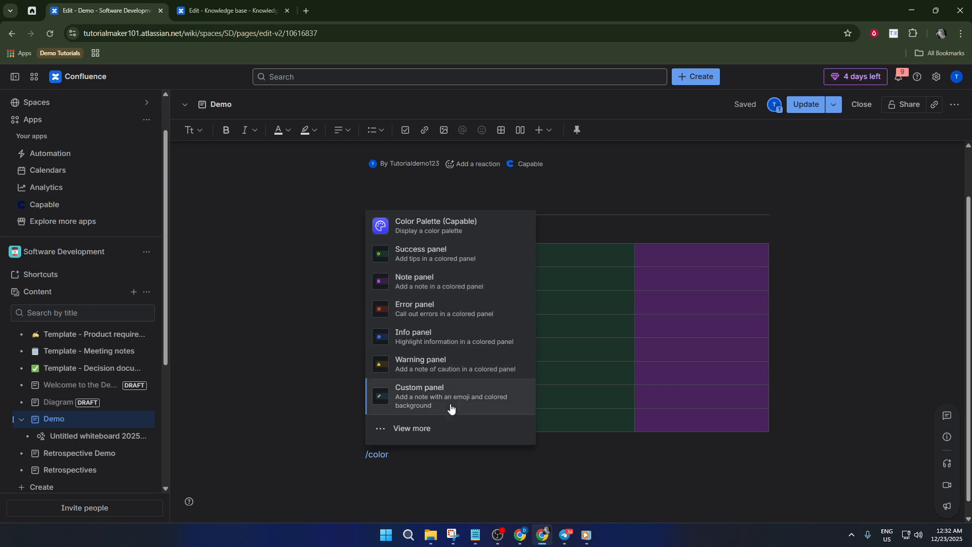
pyautogui.click(426, 429)
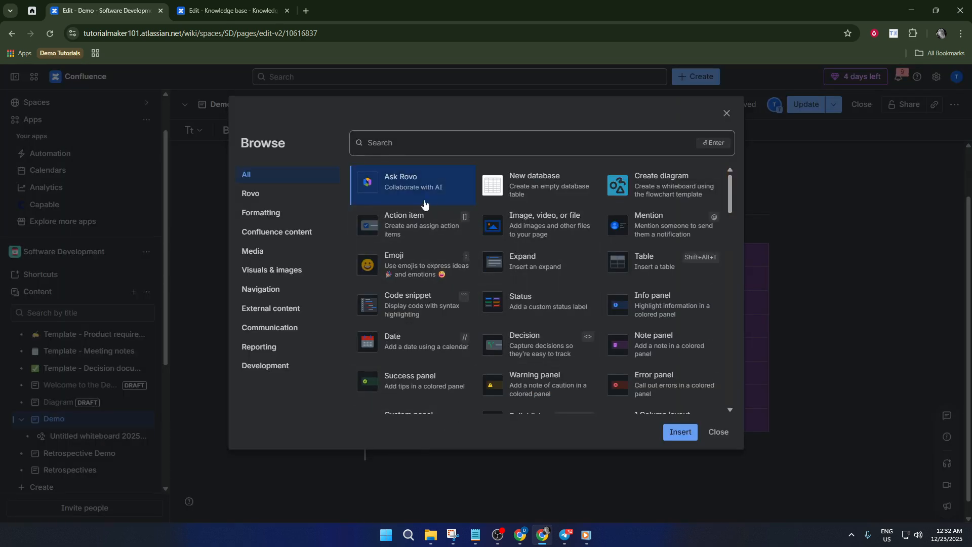
pyautogui.click(716, 435)
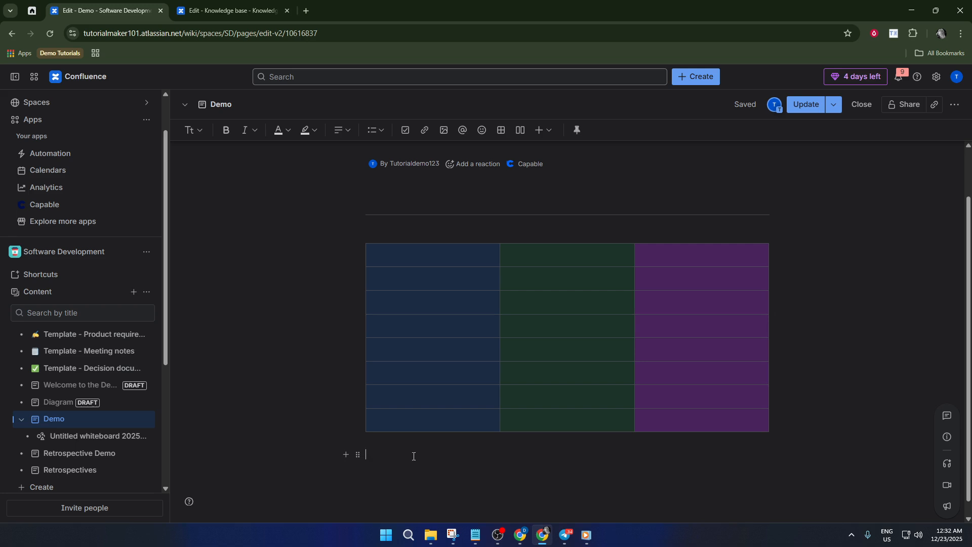
# Start inserting the Color Palette (Capable) element below the table and copy its Primary, Secondary and Tertiary colors
pyautogui.write('color')
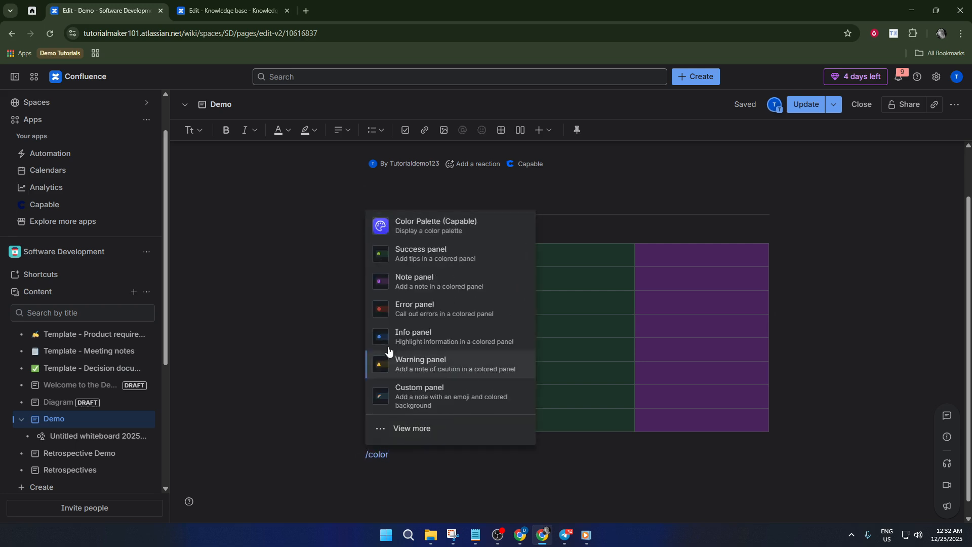
pyautogui.click(460, 231)
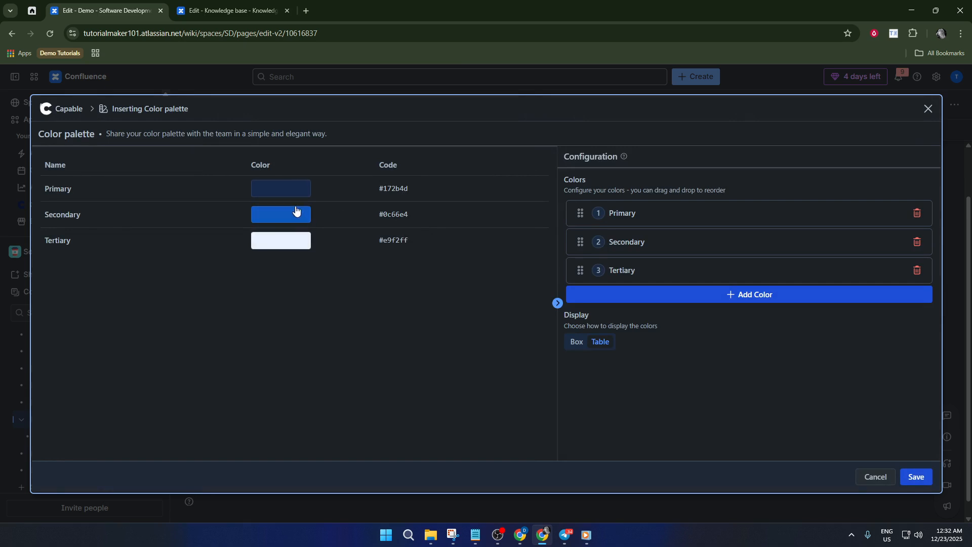
pyautogui.click(286, 195)
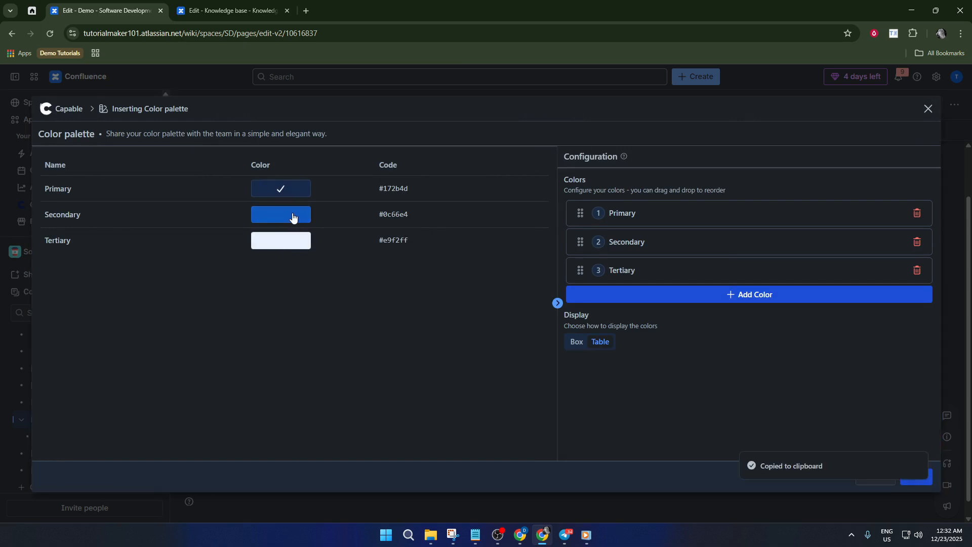
pyautogui.click(293, 216)
pyautogui.click(295, 244)
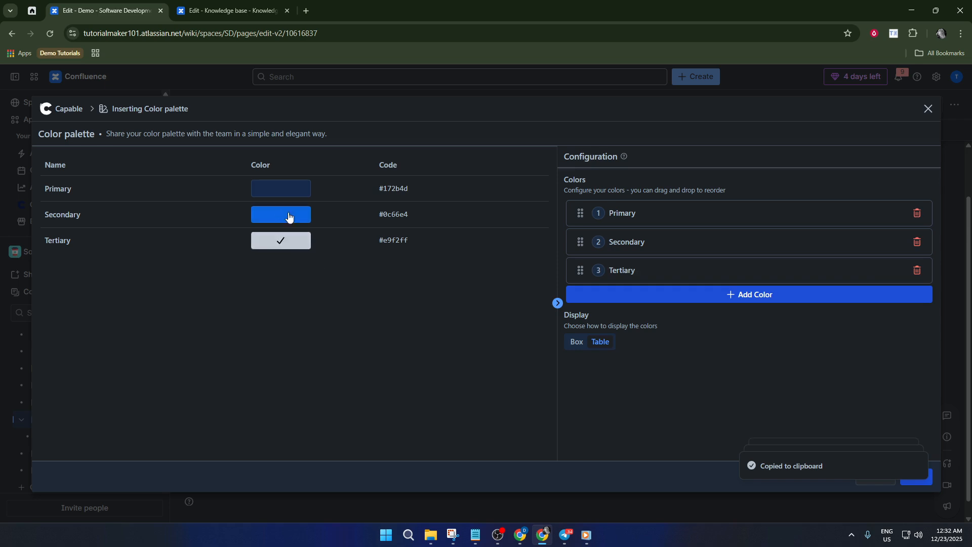